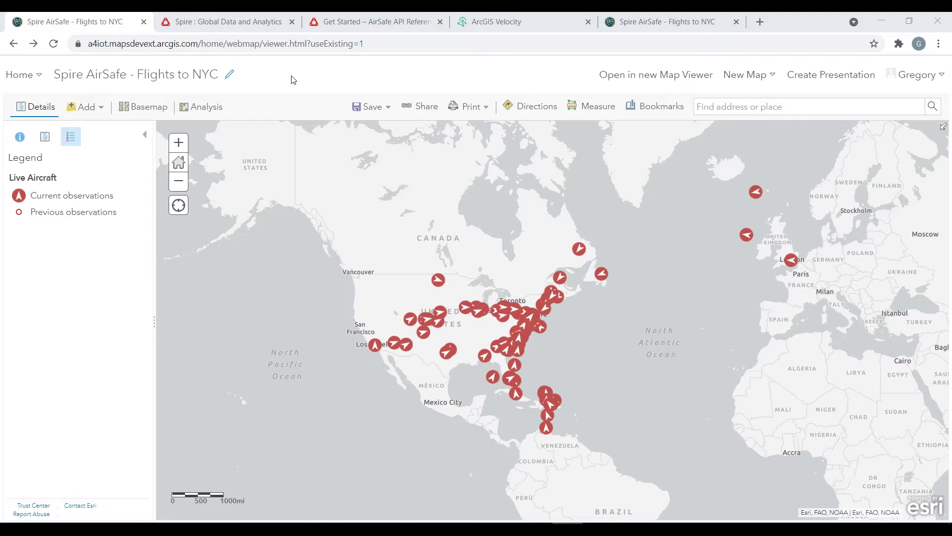
Switch from the Flights to NYC map to the Spire Global Data and Analytics homepage tab.
left_click(256, 26)
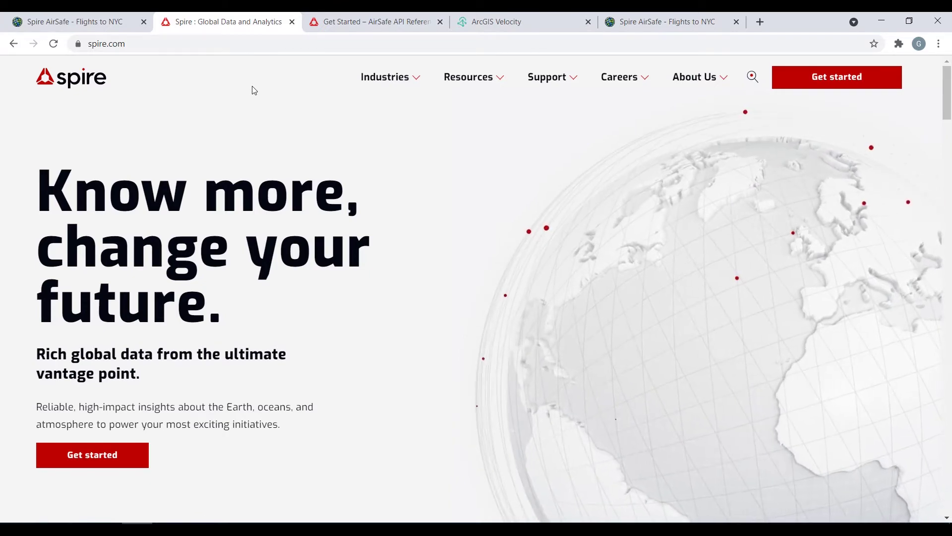
Check the AirSafe Tracking Stream authentication details, then go to the ArcGIS Velocity home page.
left_click(330, 23)
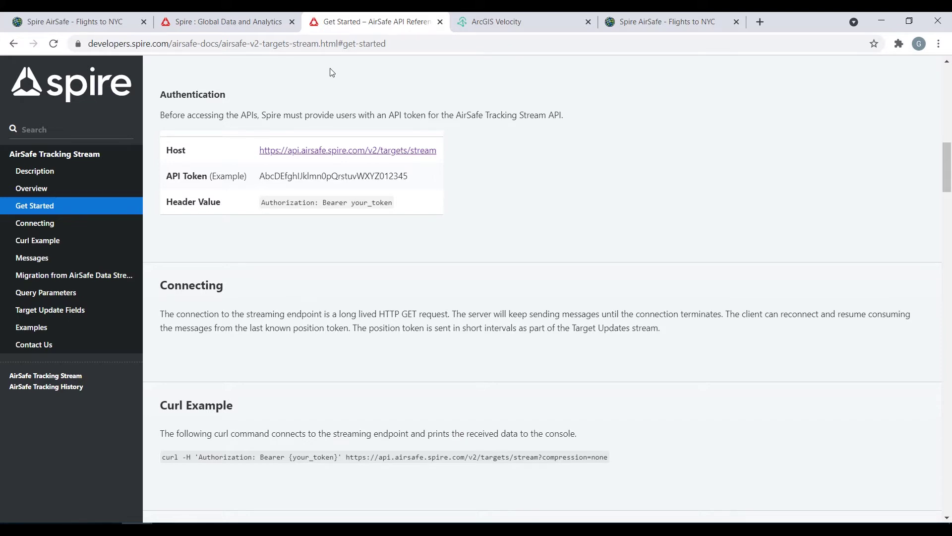
left_click(496, 21)
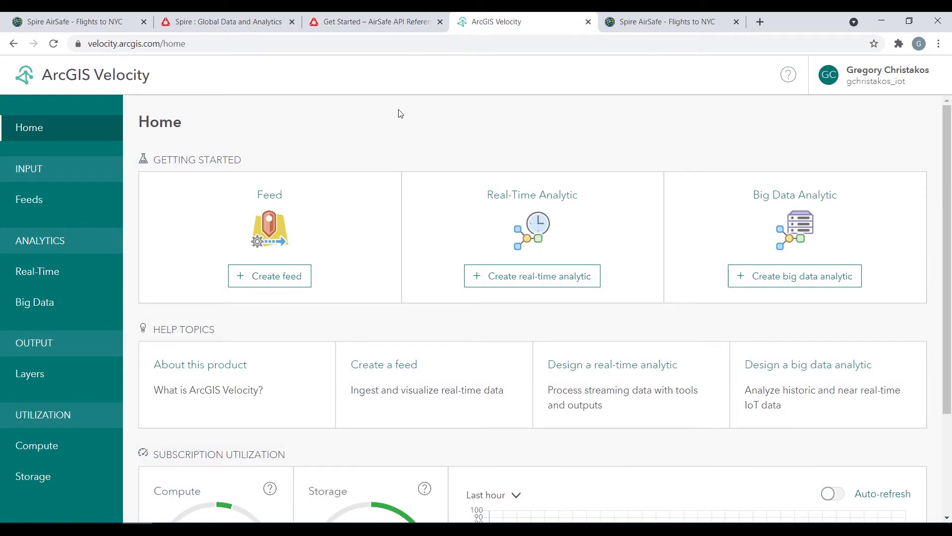
Create a new Web and Messaging feed of type HTTP Poller.
left_click(280, 277)
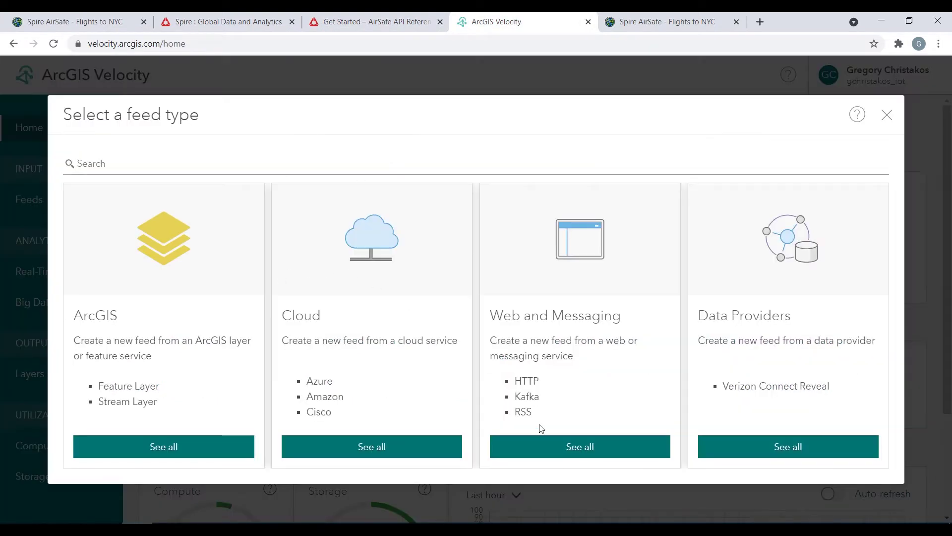
left_click(552, 445)
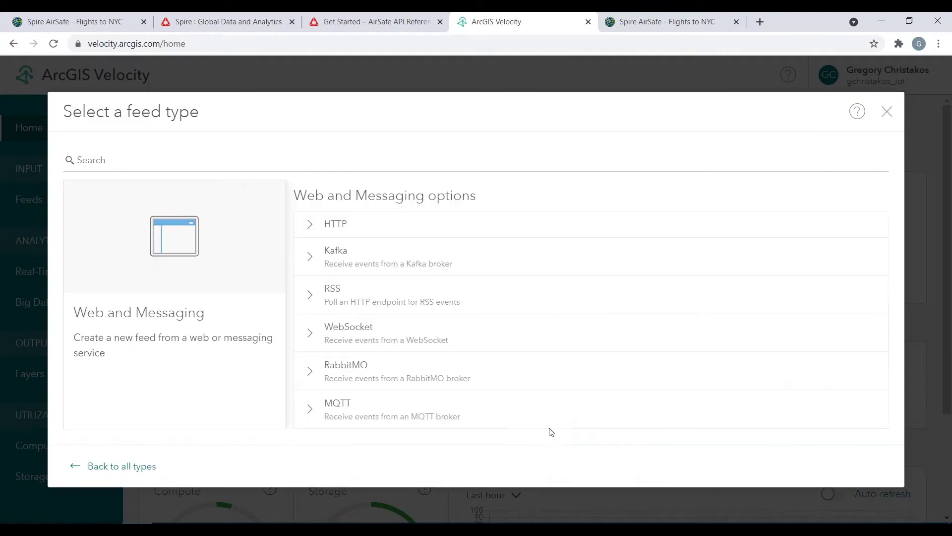
left_click(463, 232)
left_click(462, 254)
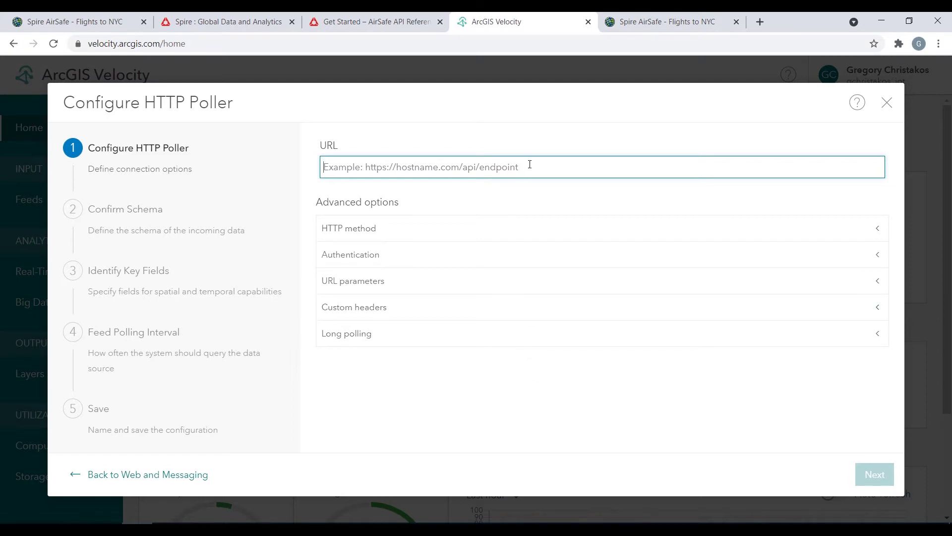
Set the AirSafe stream URL and add an Authorization custom header with the bearer token.
type("https://api.airsafe.spire.com/v2/targets/stream")
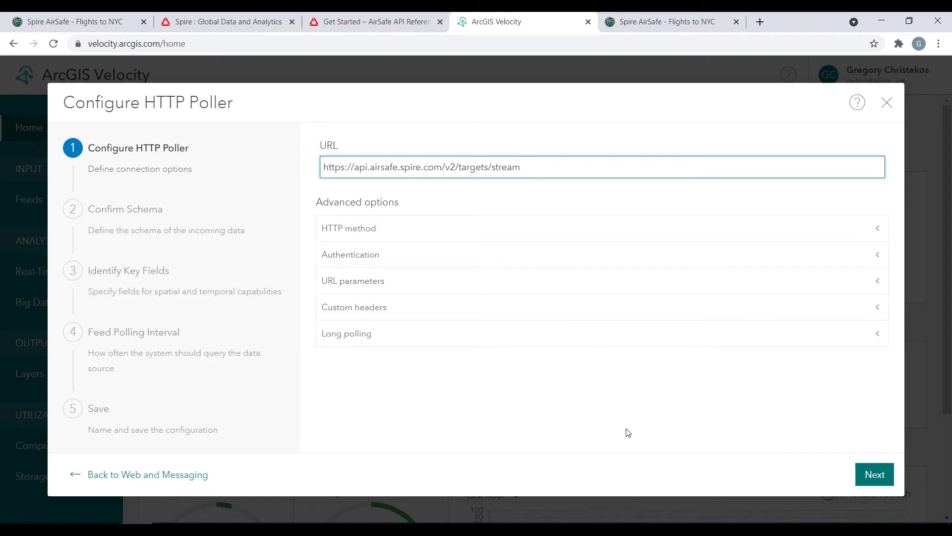
left_click(604, 316)
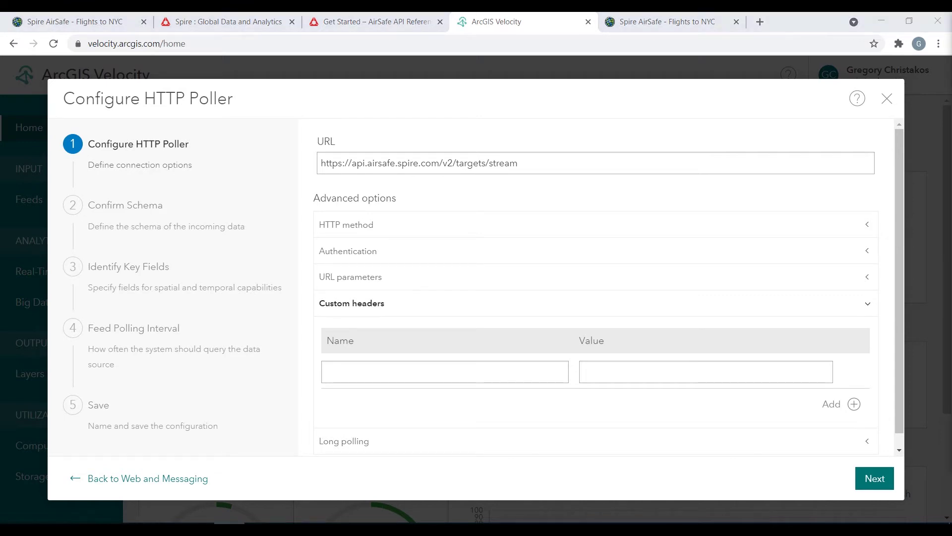
left_click(519, 368)
type("Authorization")
left_click(606, 367)
key("ctrl+v")
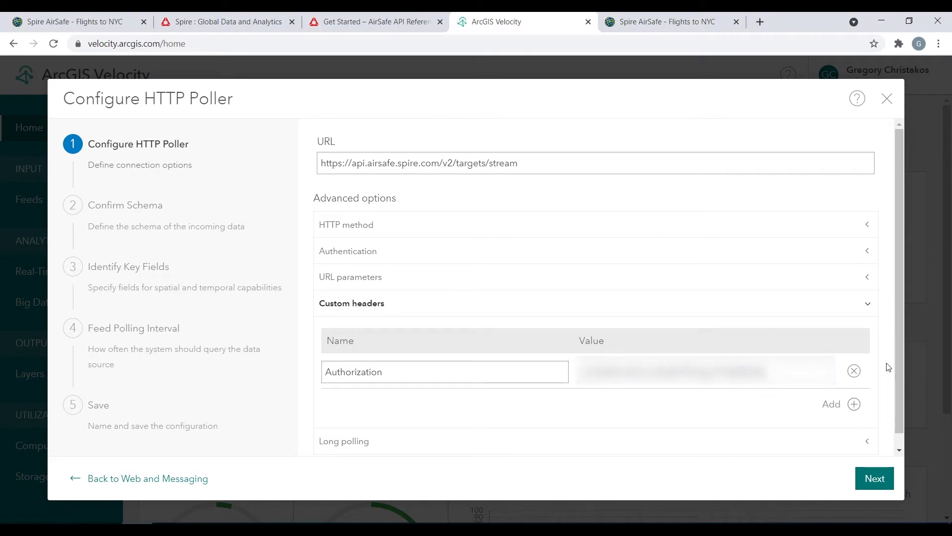
Enable long polling for the HTTP Poller connection.
scroll(886, 366, "down", 1)
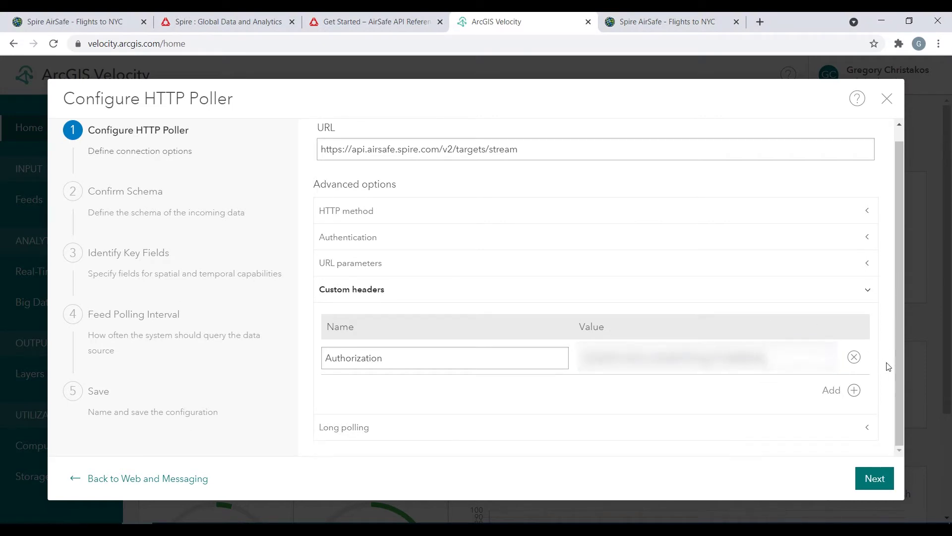
left_click(857, 435)
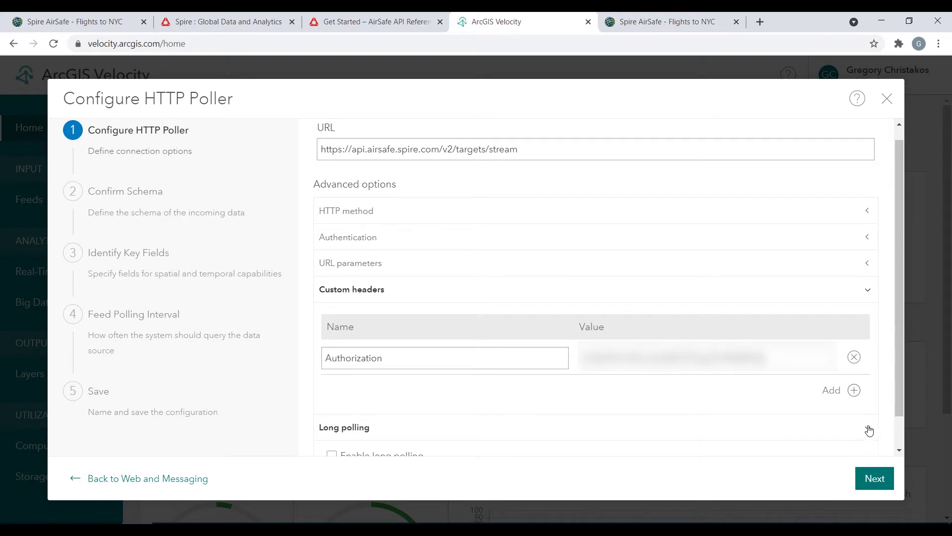
scroll(873, 415, "down", 1)
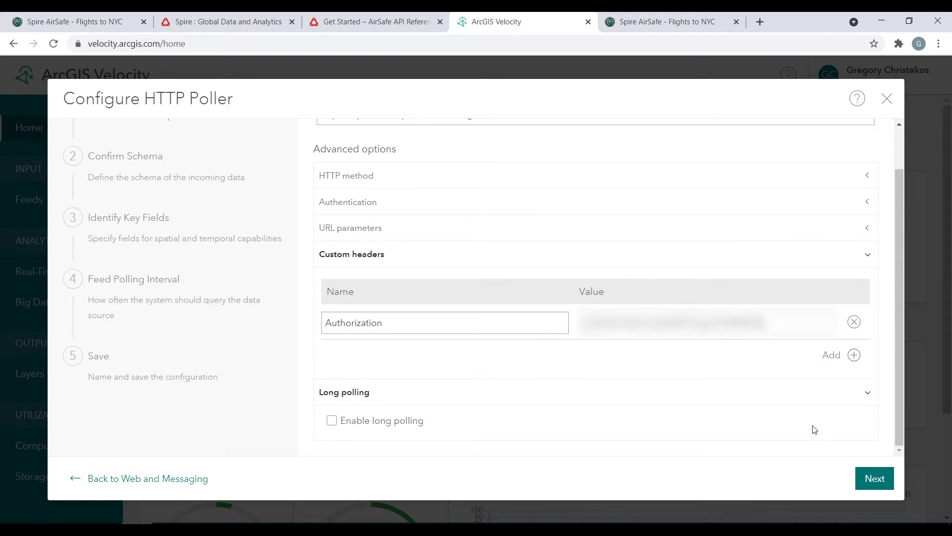
left_click(357, 425)
Validate the connection, flatten the JSON and re-derive the schema into target_* fields.
left_click(874, 480)
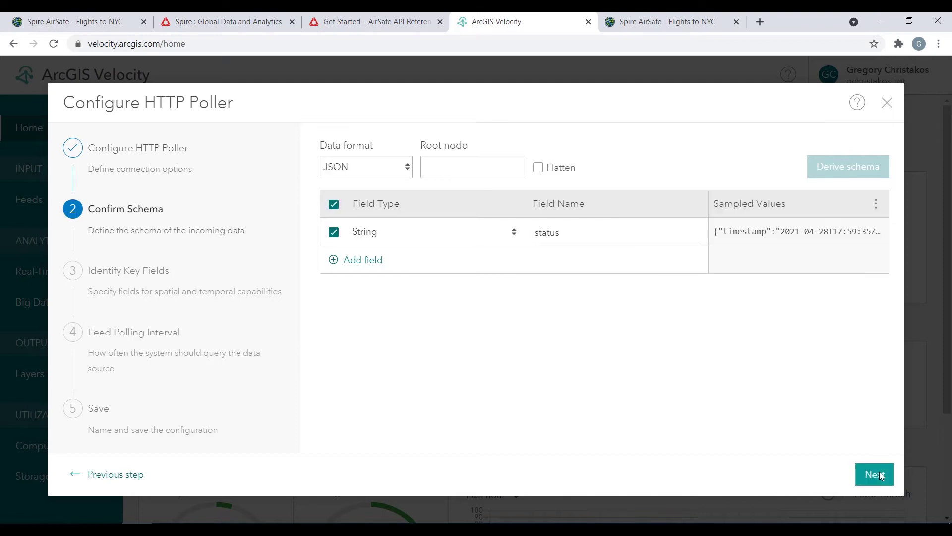
left_click(538, 168)
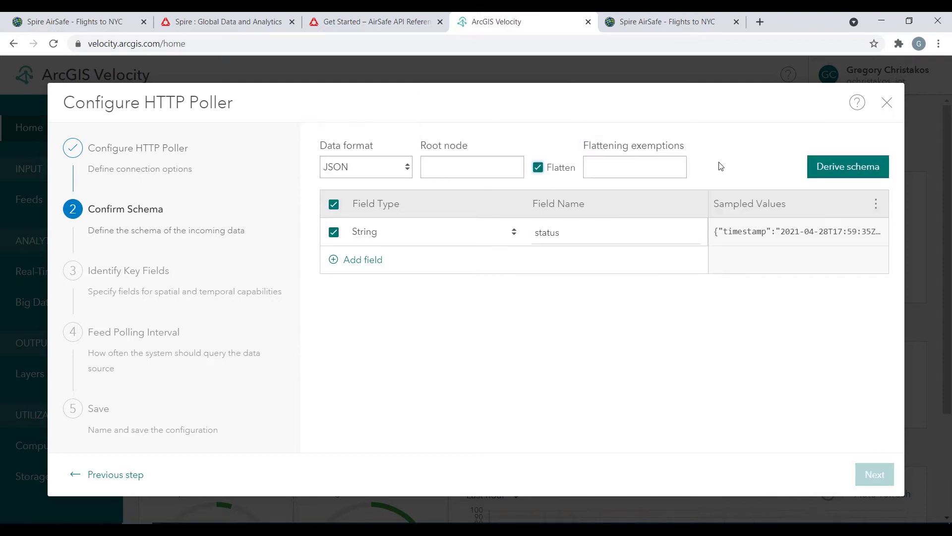
left_click(827, 168)
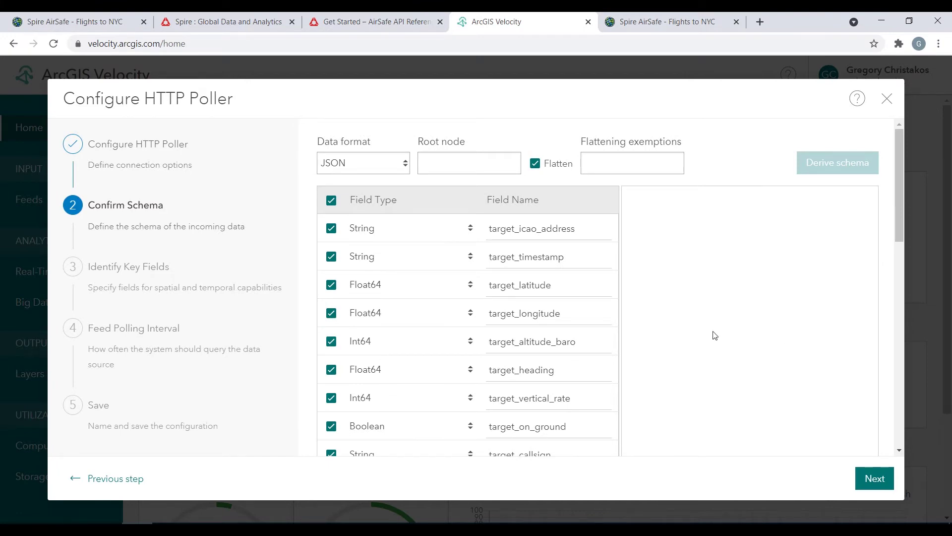
scroll(675, 329, "down", 3)
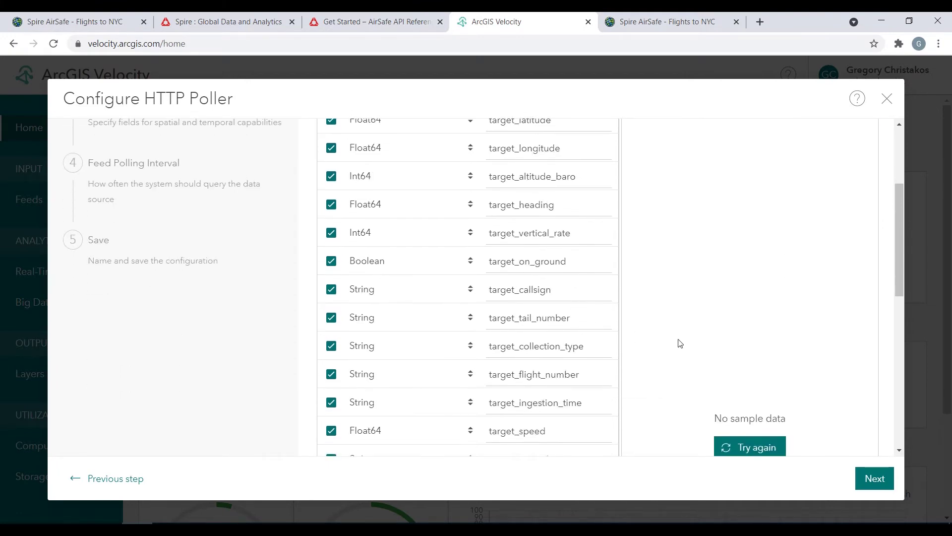
left_click(865, 485)
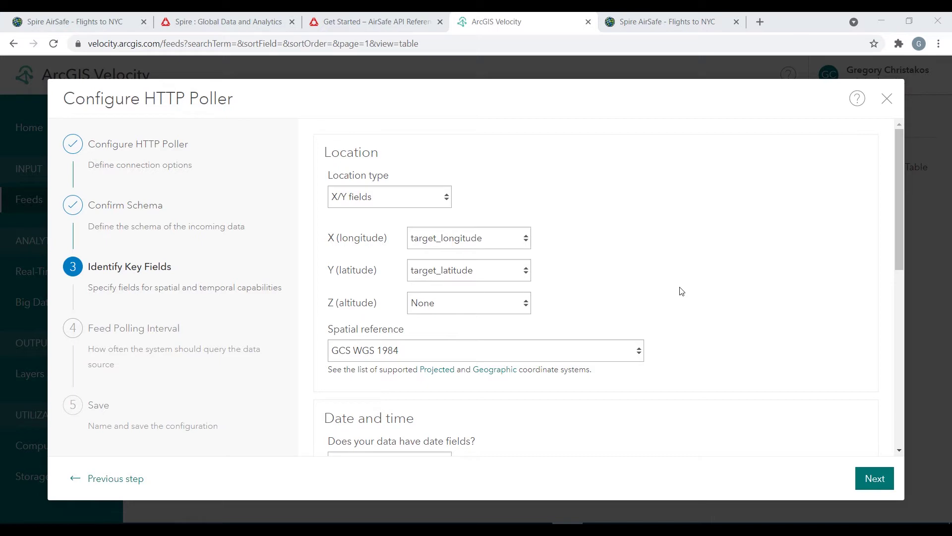
Accept target_longitude/target_latitude location, target_timestamp date and target_icao_address Track ID fields.
scroll(682, 294, "down", 5)
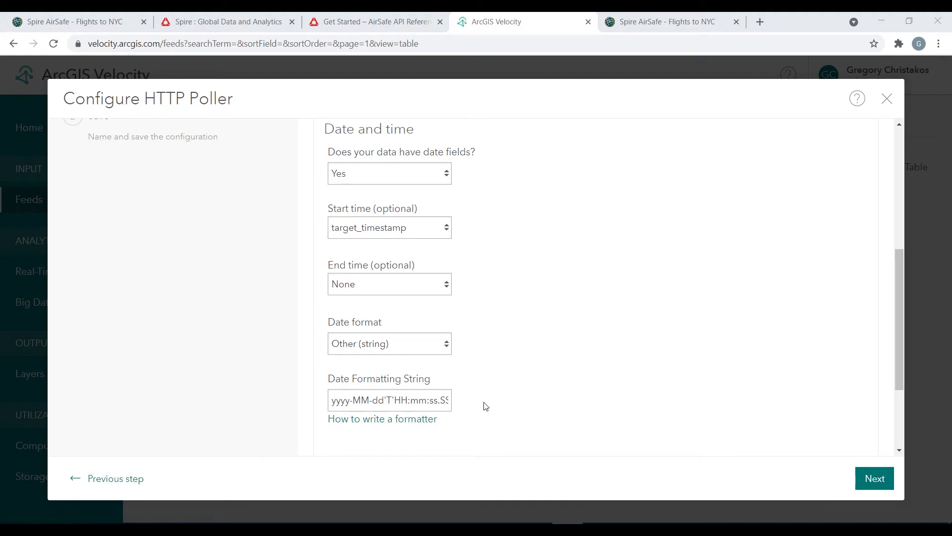
scroll(485, 406, "down", 3)
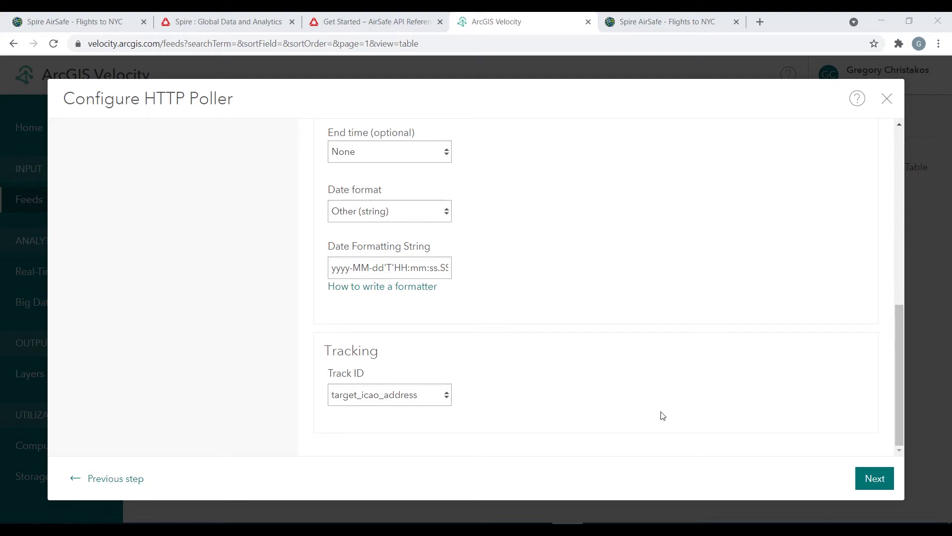
left_click(871, 478)
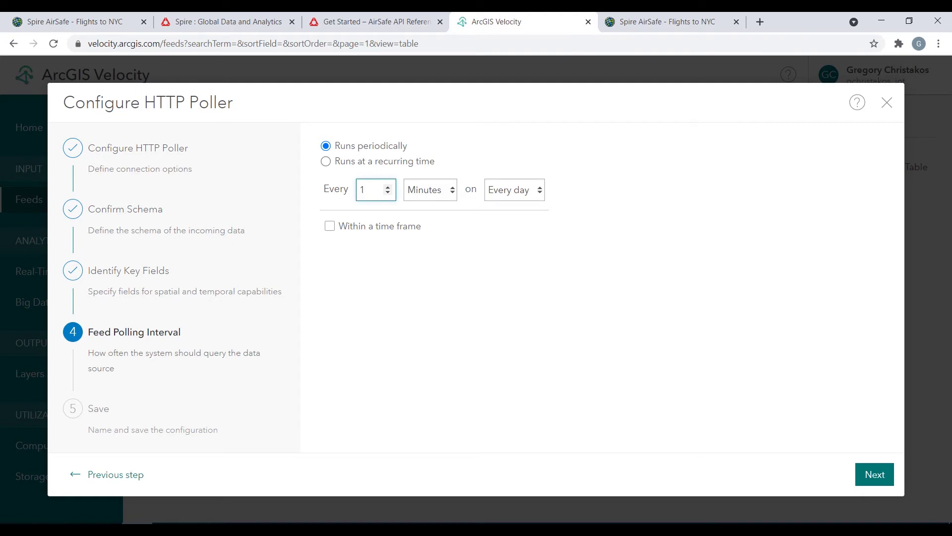
Keep the 1-minute polling interval and save the feed as 'Global Aircraft'.
left_click(868, 474)
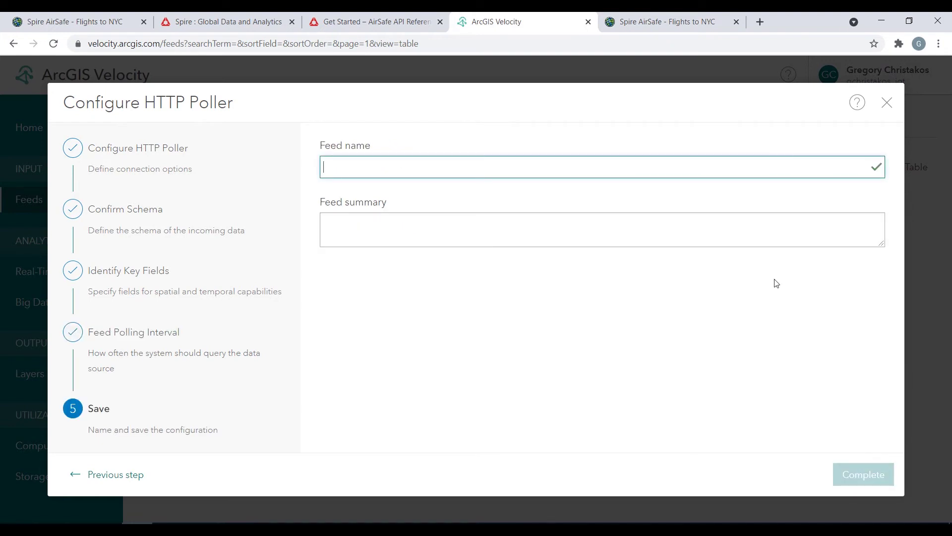
type("Global Aircraft")
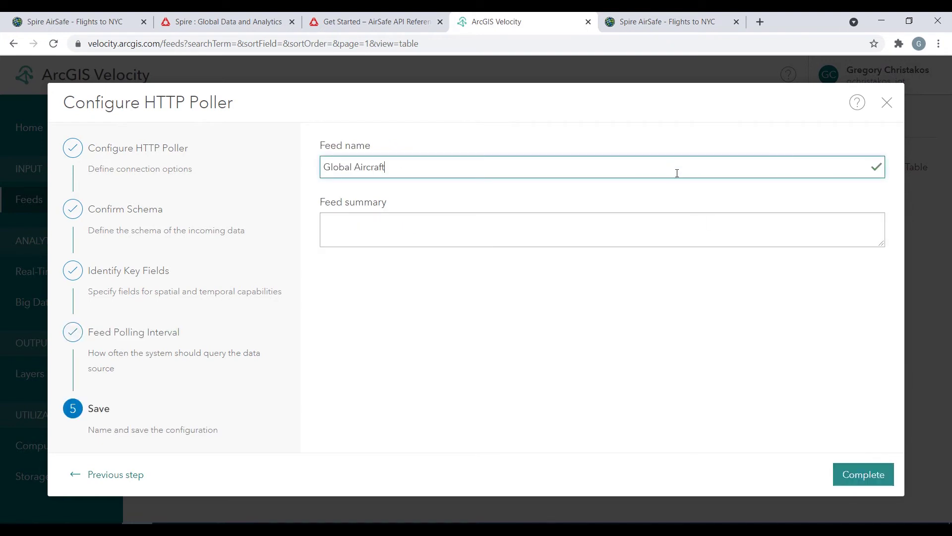
left_click(859, 482)
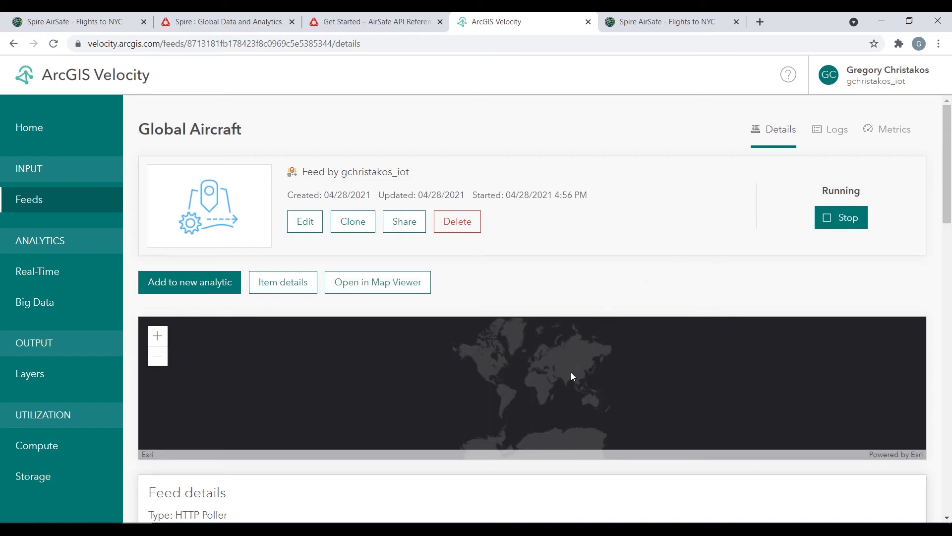
Check the Global Aircraft preview map over the Americas, then open the feed in Map Viewer.
scroll(570, 372, "up", 3)
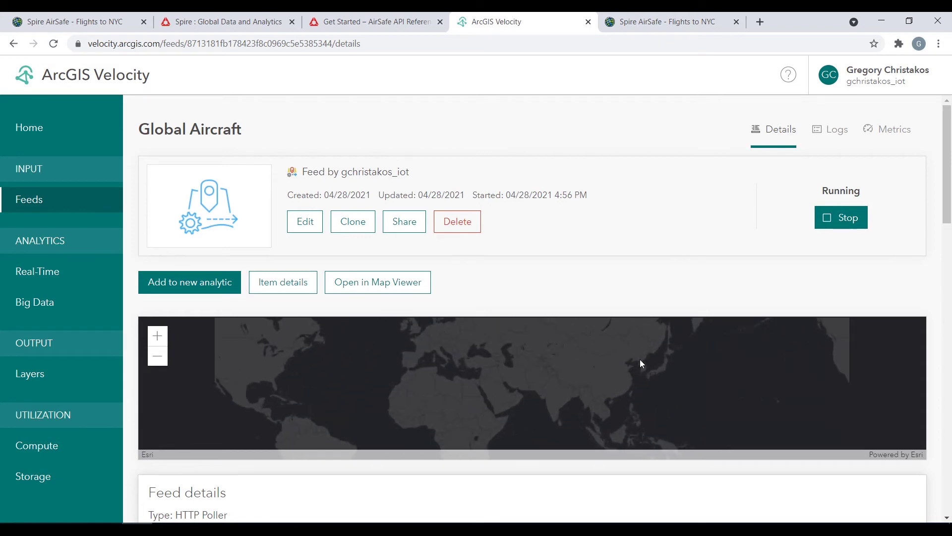
left_click_drag(653, 366, 680, 387)
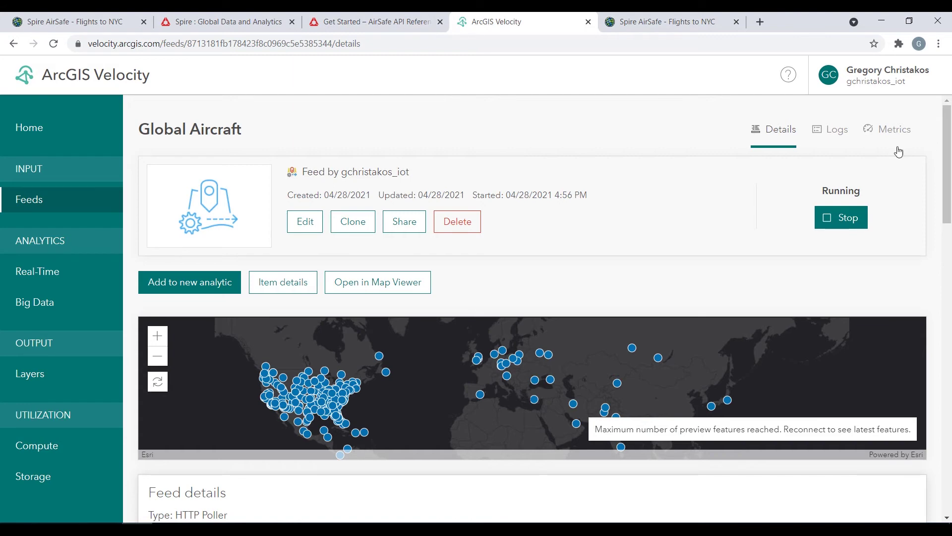
left_click(396, 289)
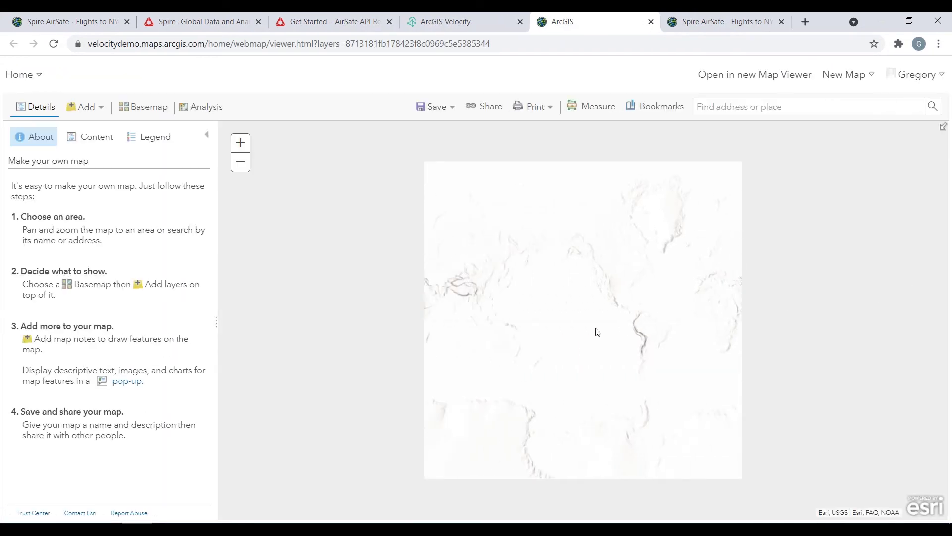
View Global Aircraft points over the North Atlantic, then switch to the Flights to NYC map.
left_click_drag(599, 300, 472, 308)
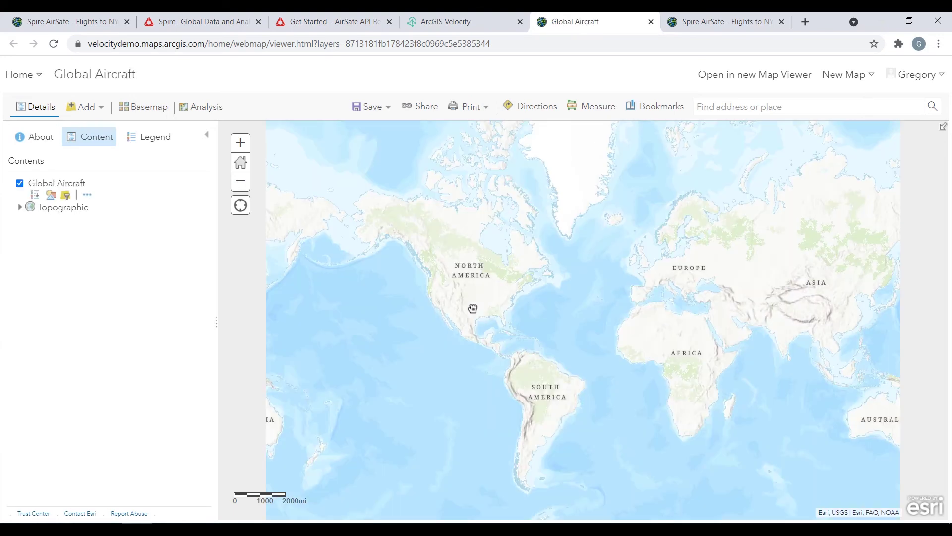
scroll(614, 297, "up", 1)
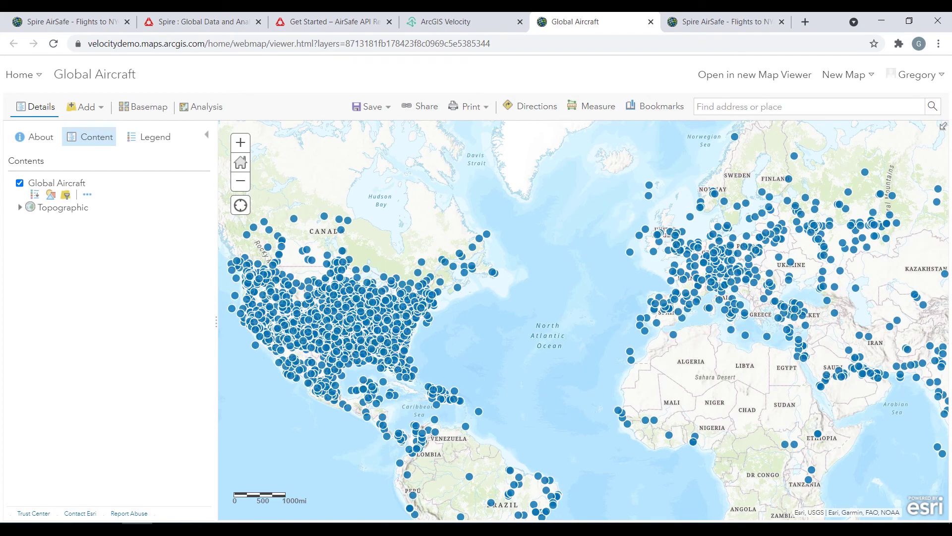
left_click(777, 18)
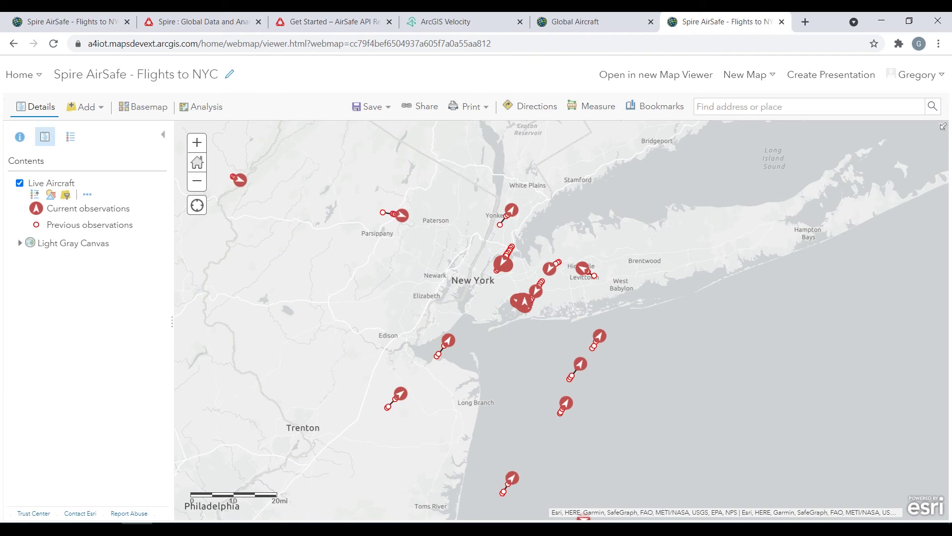
Inspect the Live Aircraft JFK/LGA arrivals filter unchanged, then return to the first Flights to NYC map.
left_click(66, 195)
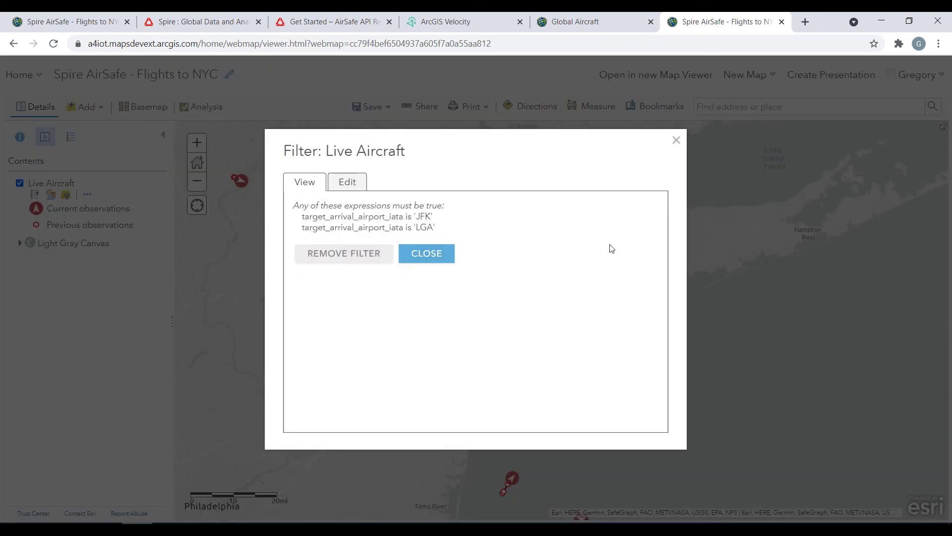
left_click(677, 140)
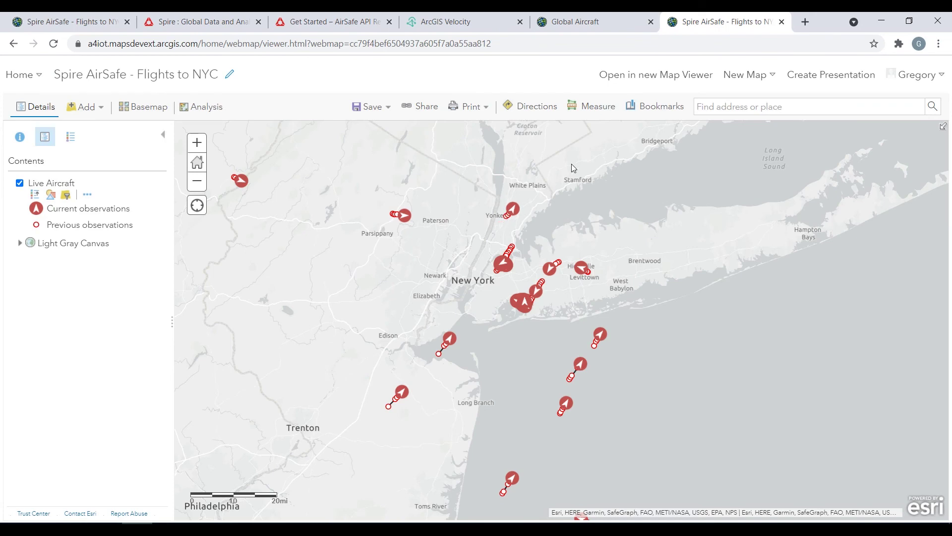
left_click(470, 25)
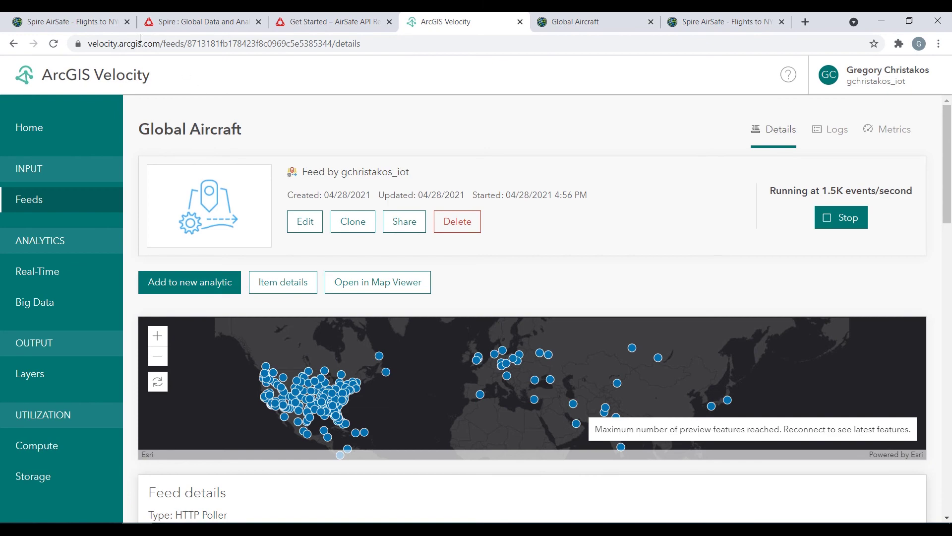
left_click(96, 23)
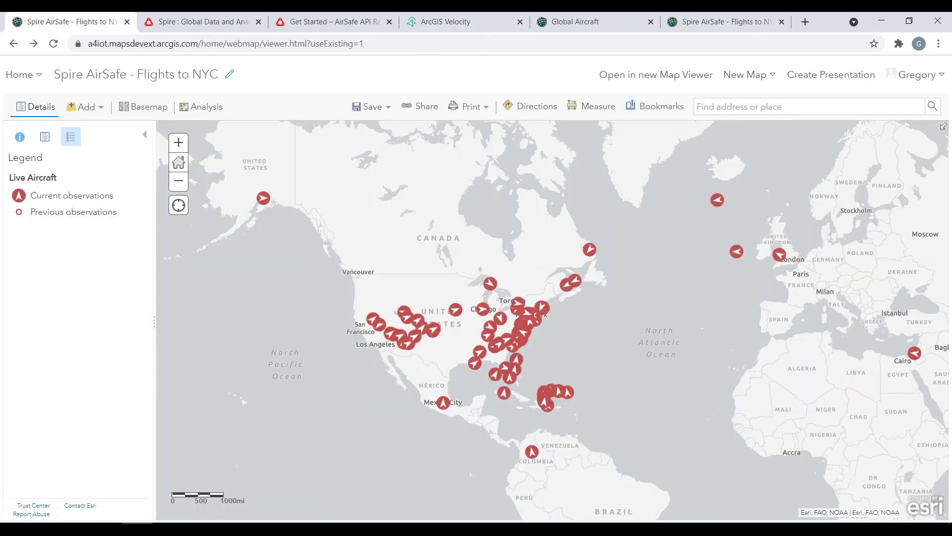